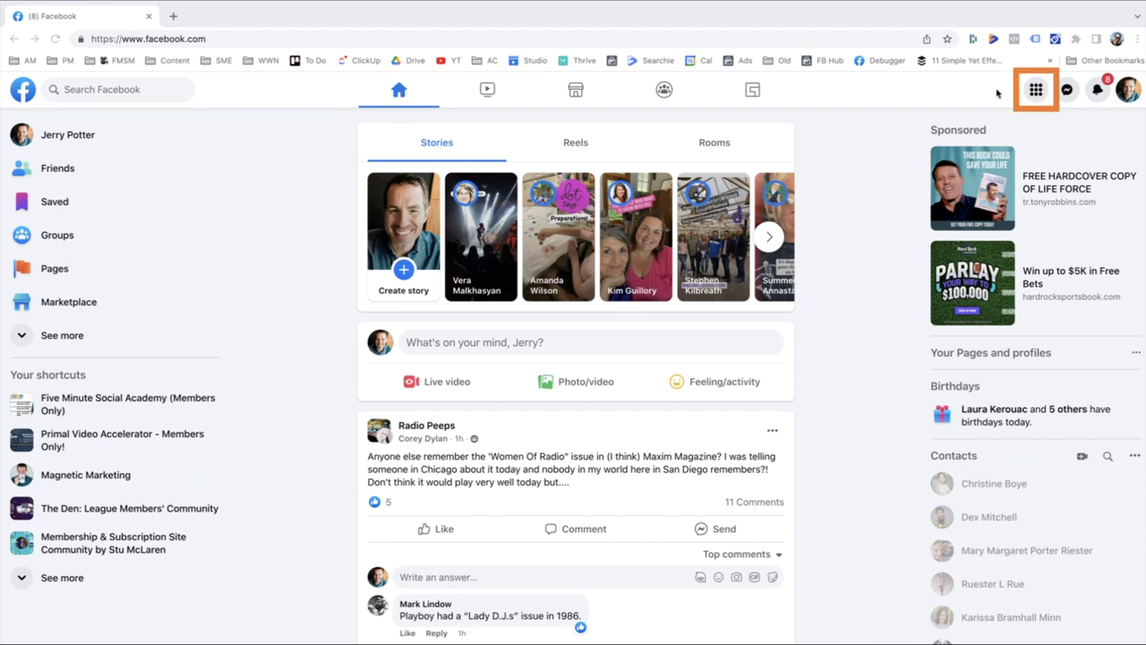
# Start creating a new Facebook Page and name it "Magnetic Marketing".
pyautogui.click(1035, 90)
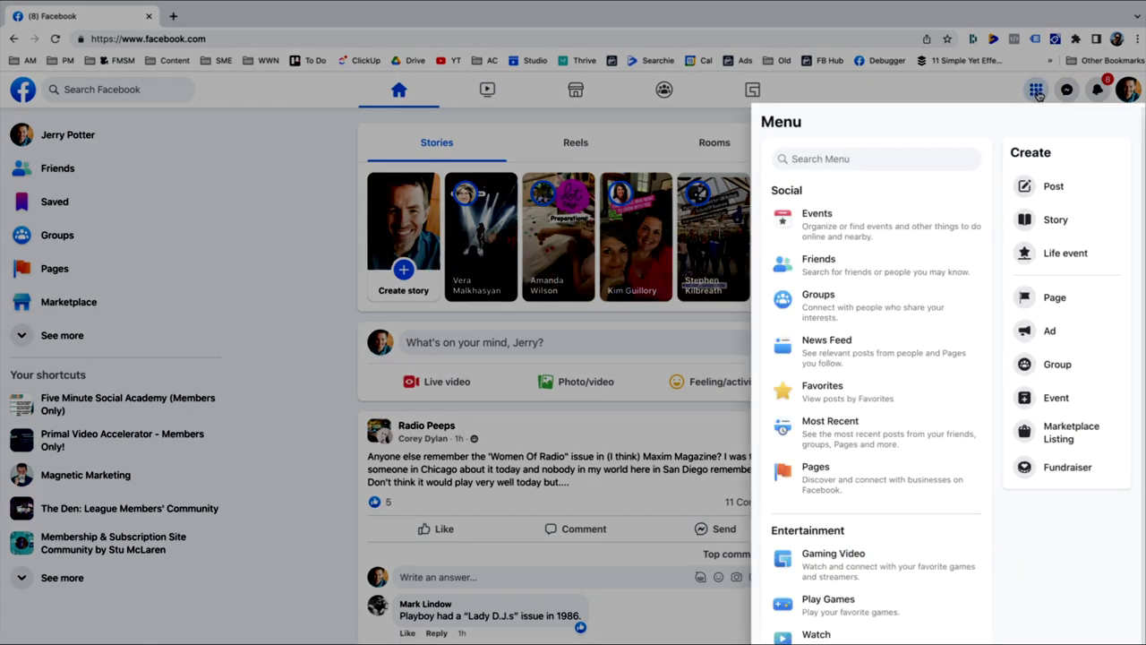
pyautogui.click(1056, 300)
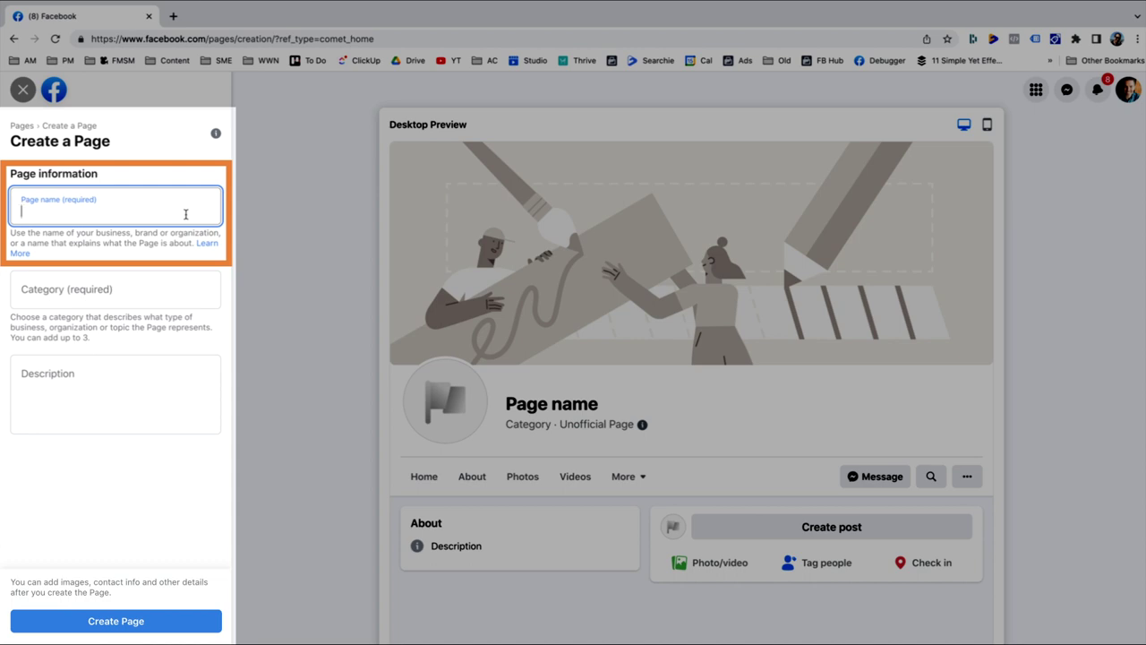
pyautogui.write('Magnetic Marketing')
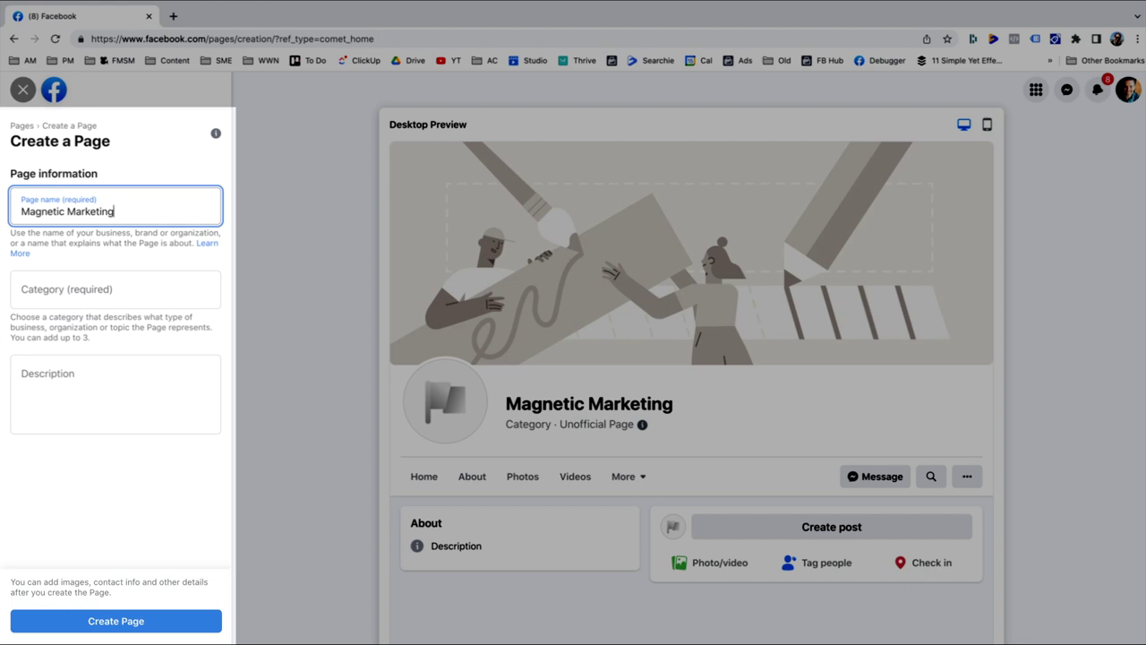
# Assign the Page the categories Internet Marketing Service, Marketing Agency and Advertising/Marketing.
pyautogui.click(81, 289)
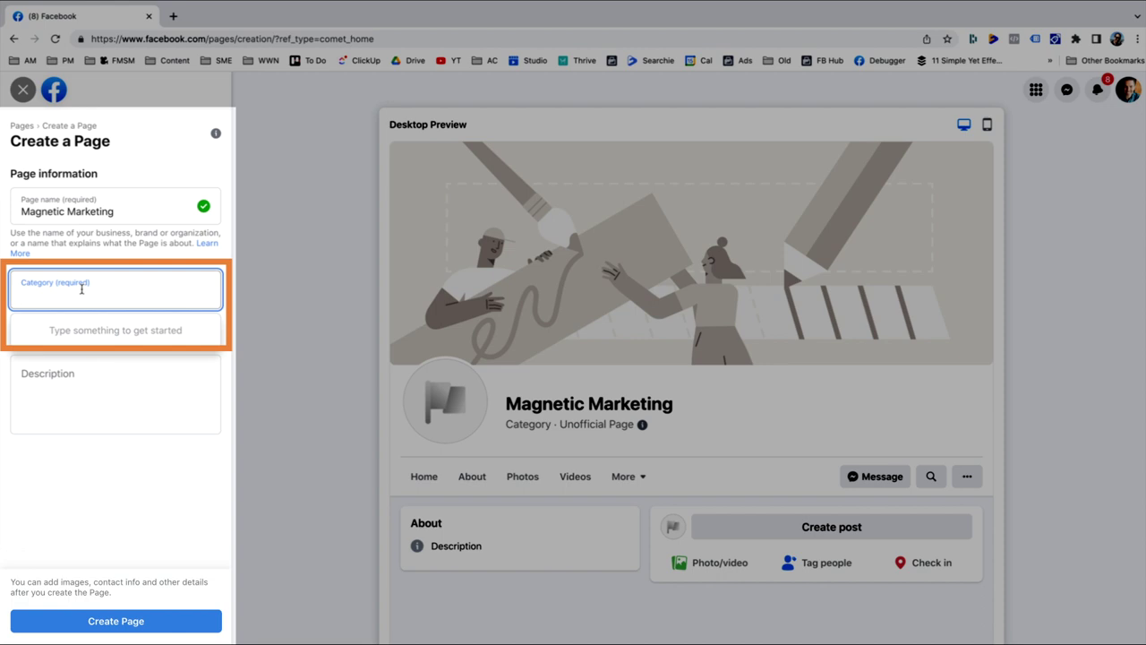
pyautogui.write('marketing')
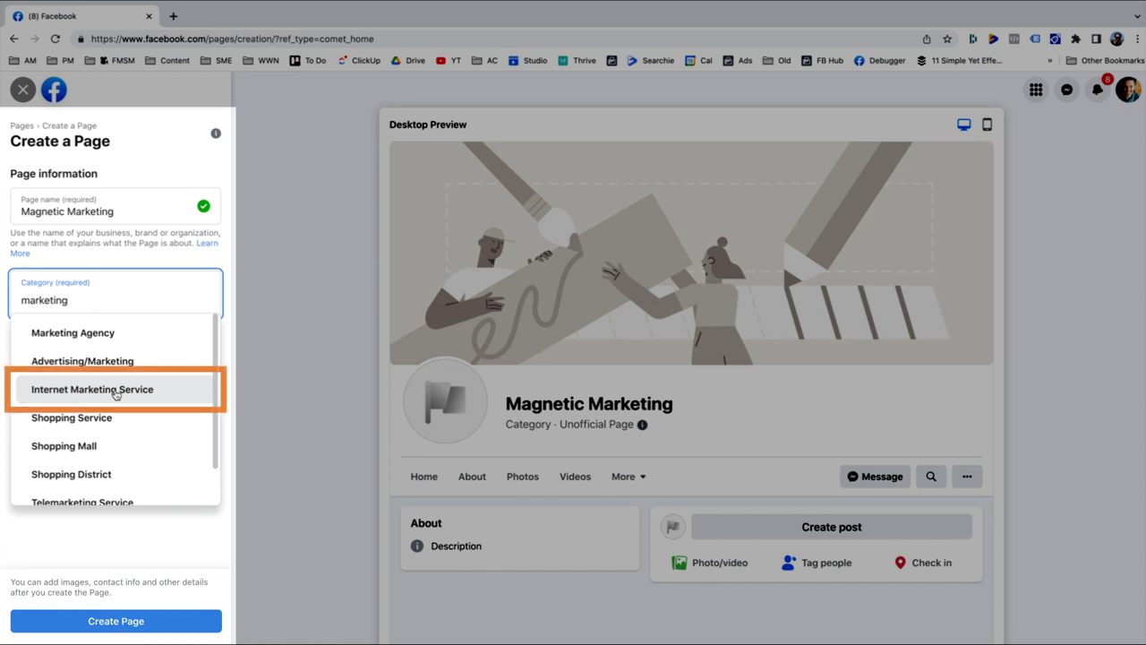
pyautogui.click(115, 392)
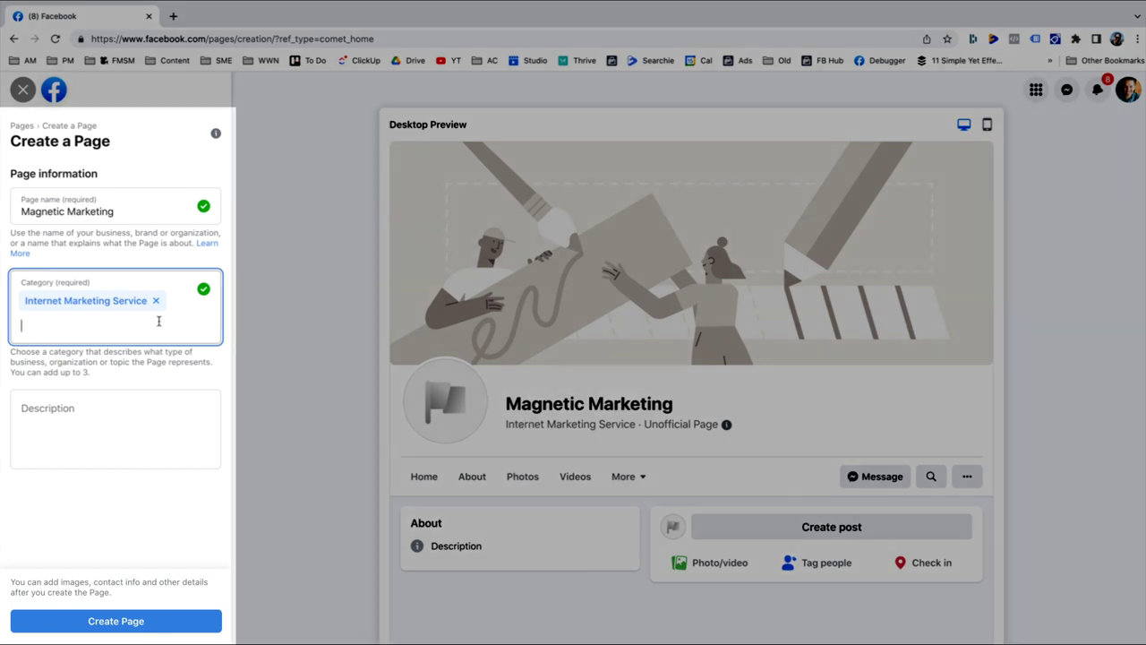
pyautogui.write('marketing')
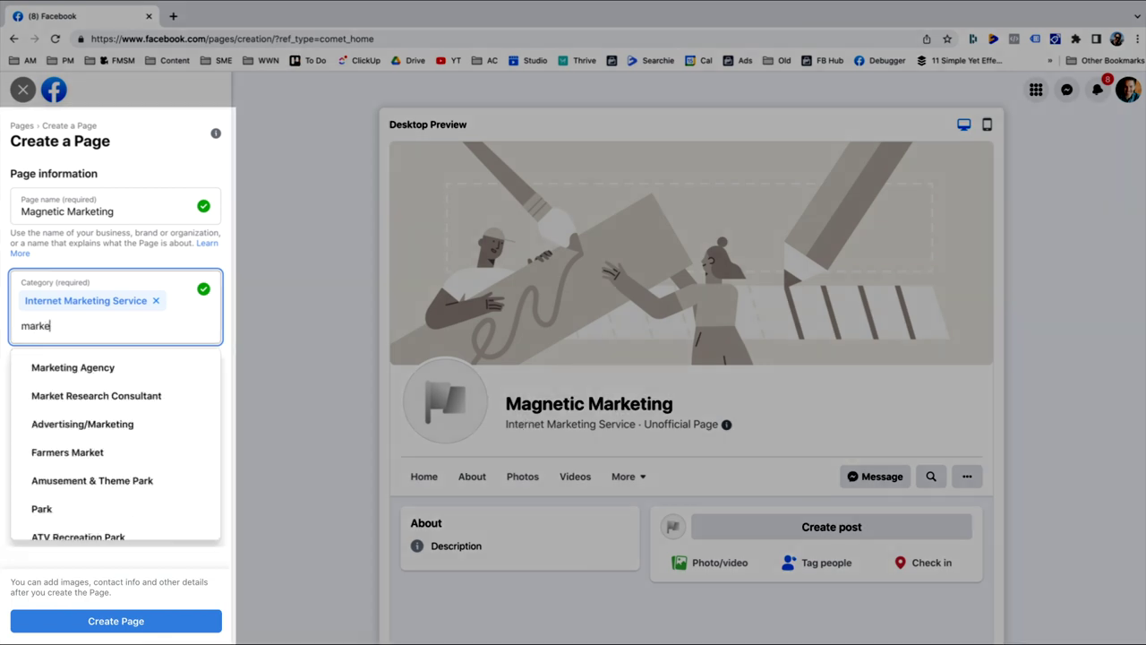
pyautogui.click(158, 365)
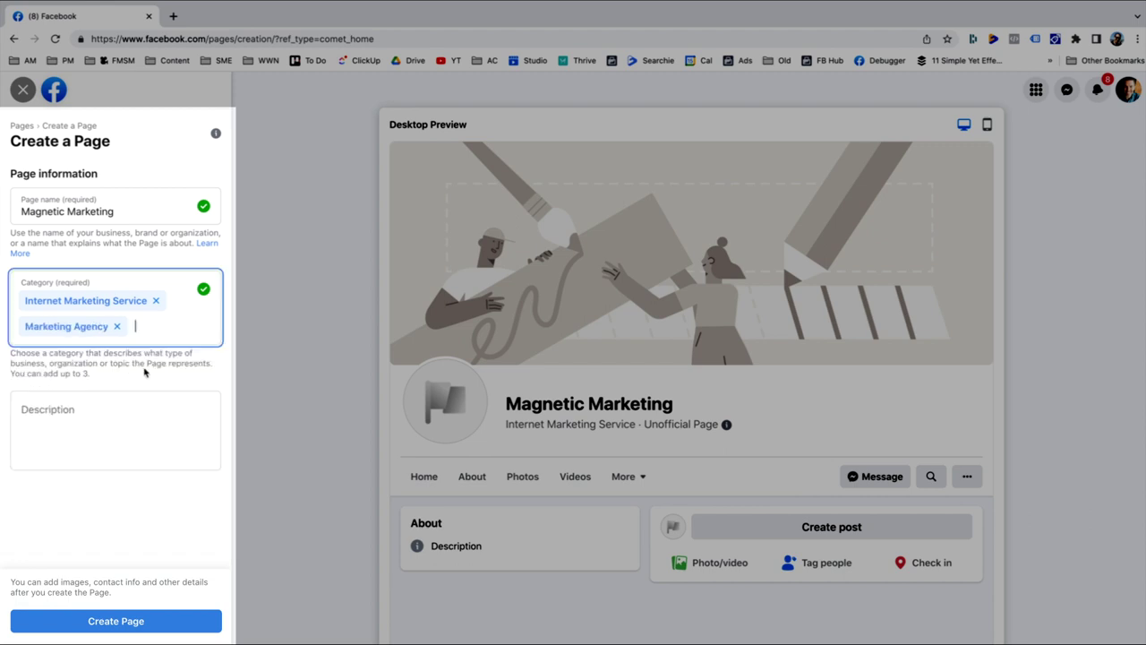
pyautogui.write('market')
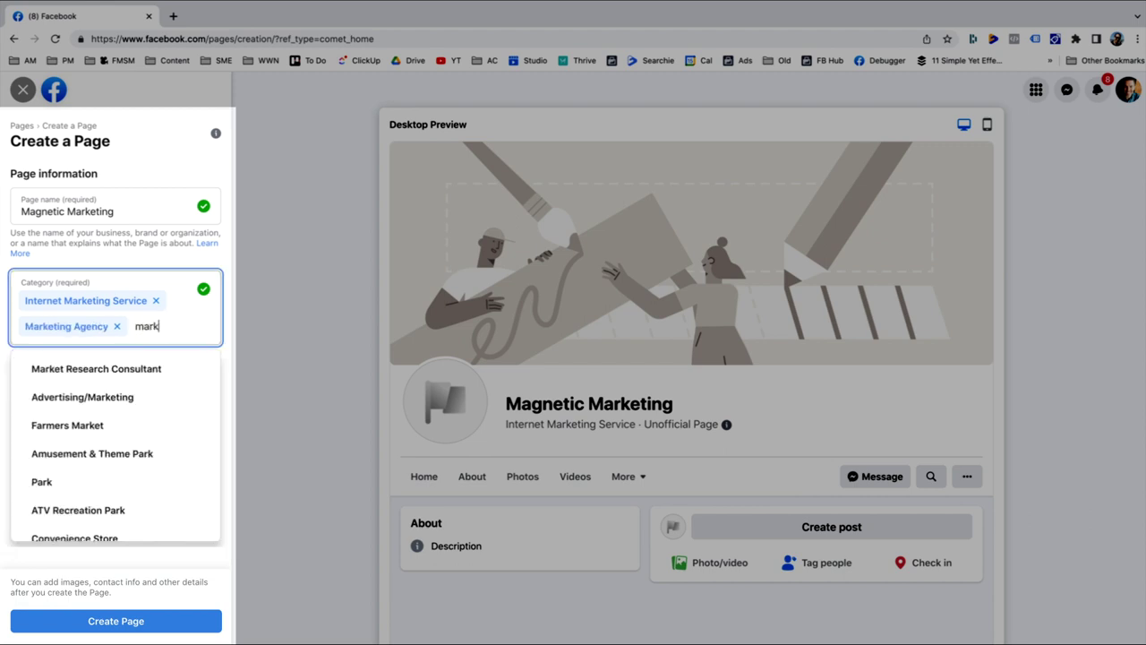
pyautogui.click(104, 406)
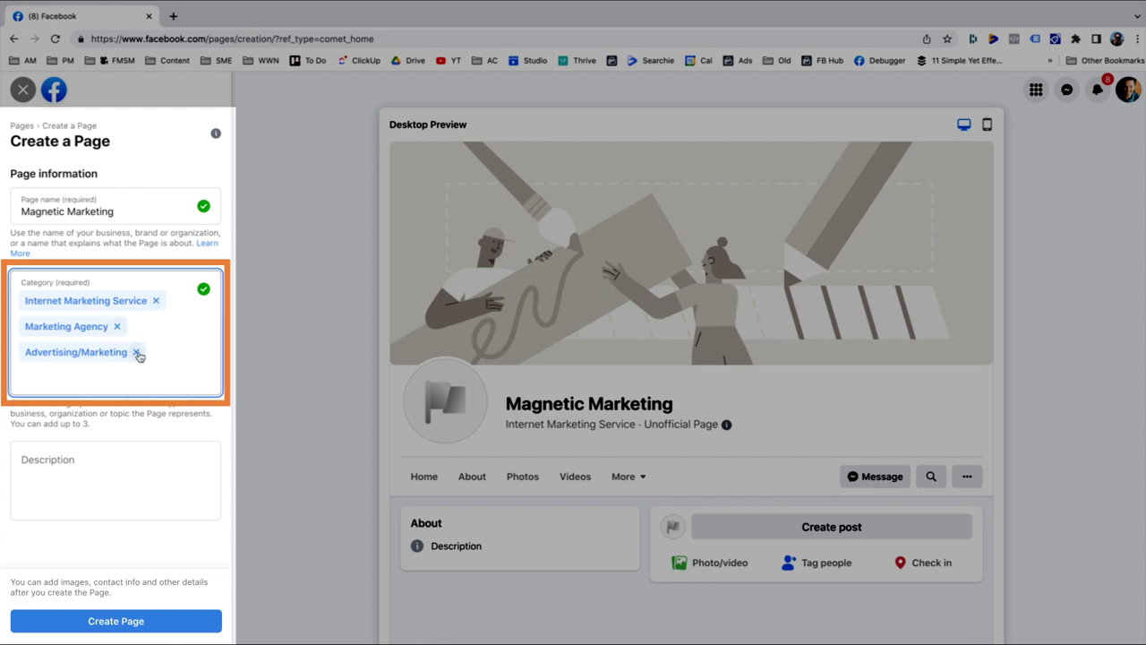
# Enter the Page description "Marketing Agency for companies that specialize in magnetic products, like whiteboards, car signs and more.".
pyautogui.click(74, 443)
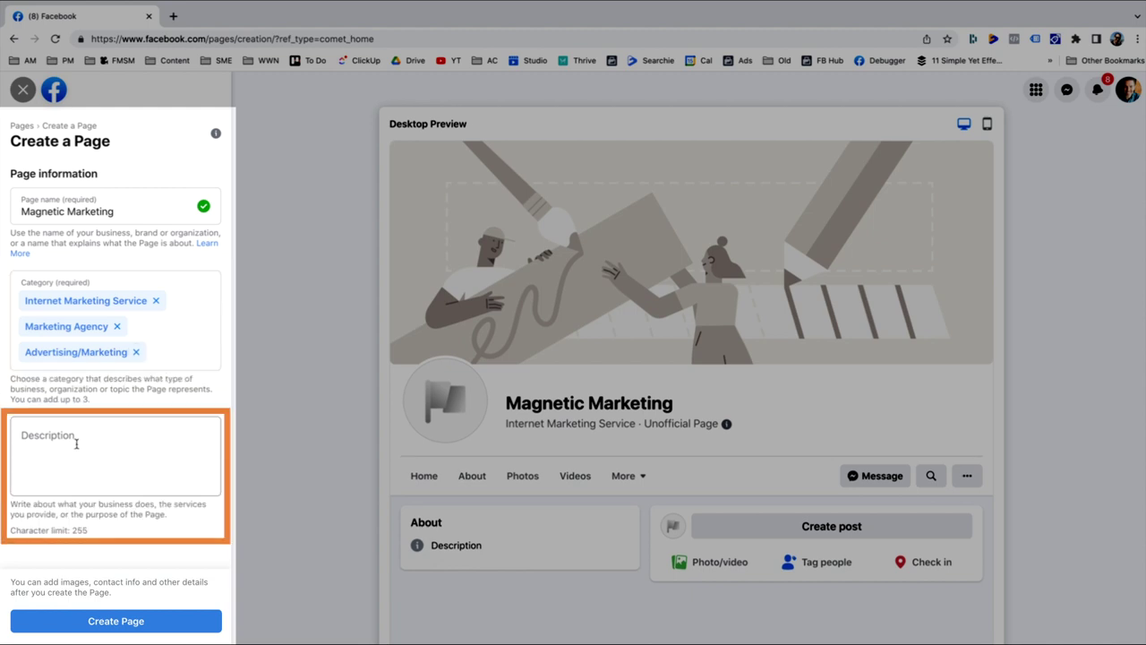
pyautogui.click(78, 444)
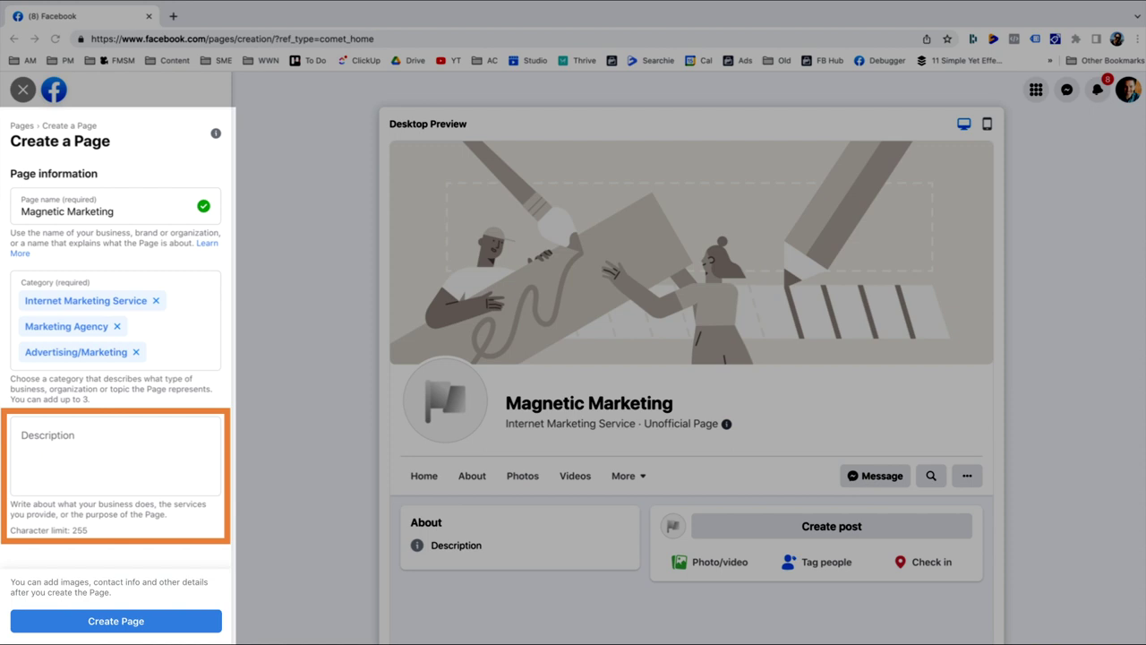
pyautogui.click(139, 442)
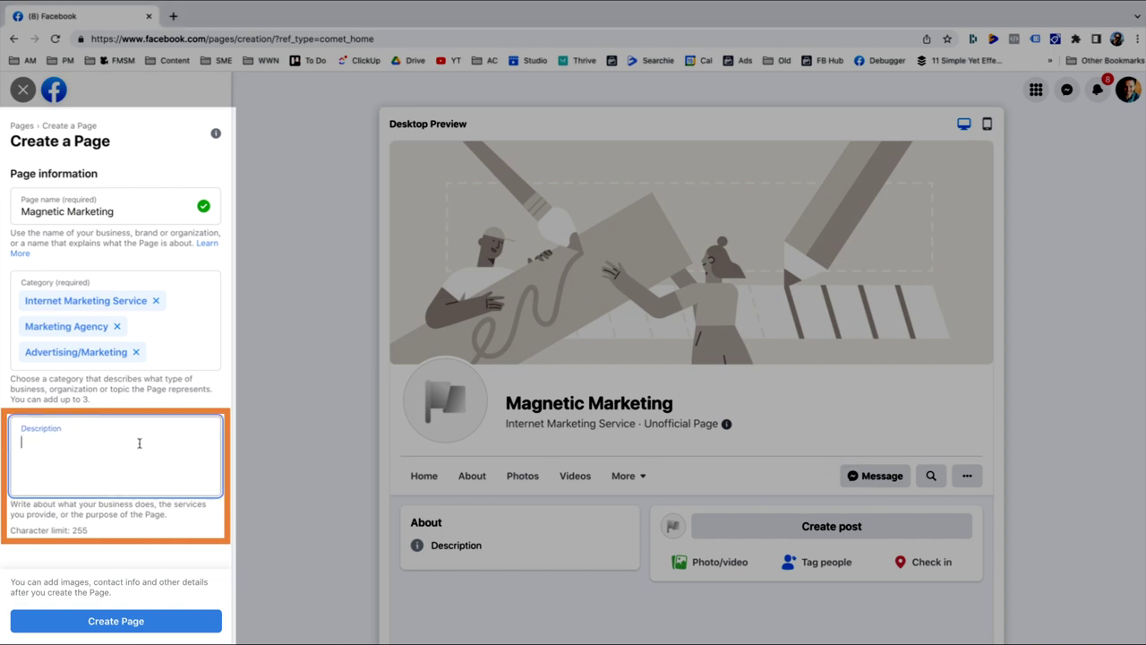
pyautogui.write('Marketing Agency for companies that specialize in magnetic products, like whiteboards, car signs and more.')
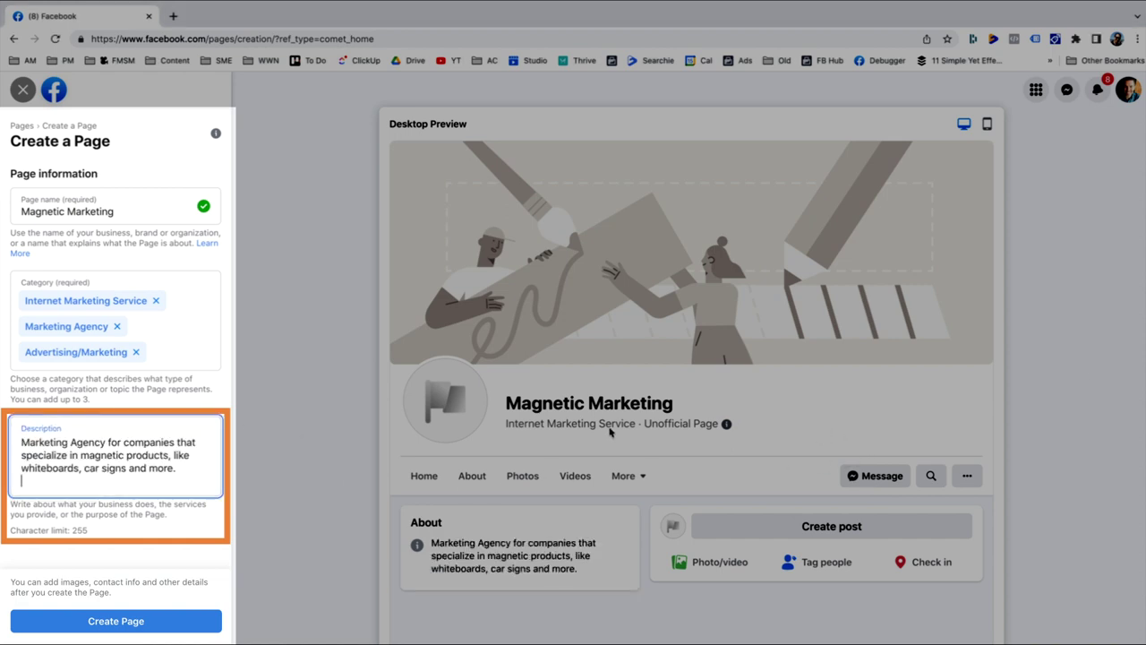
pyautogui.press('BackSpace')
pyautogui.click(276, 425)
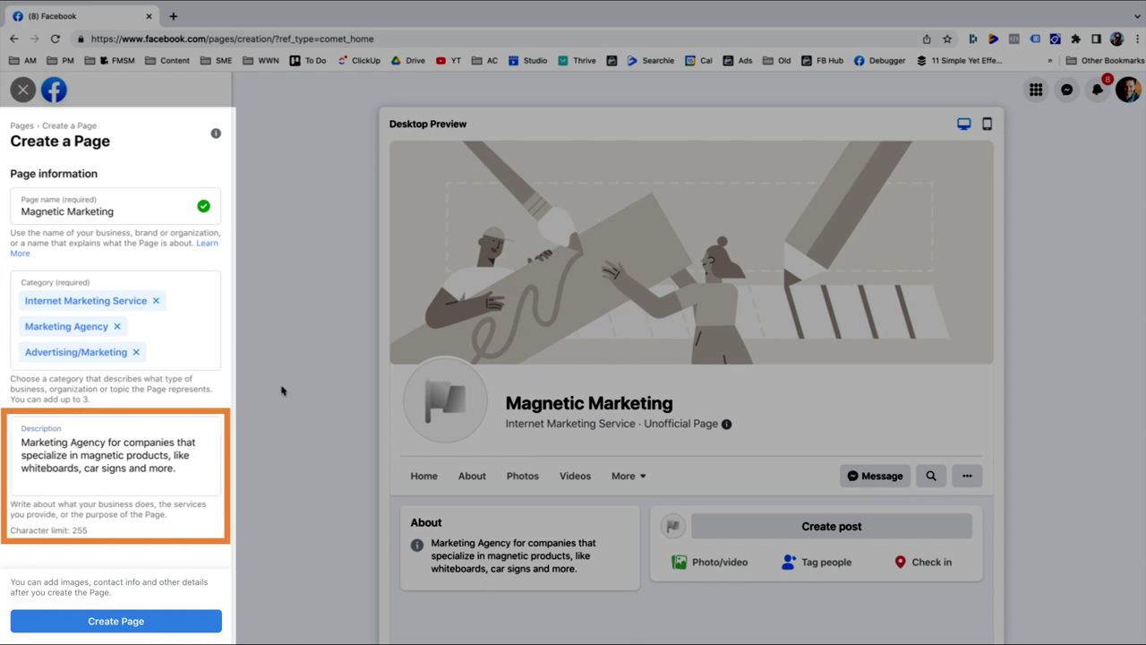
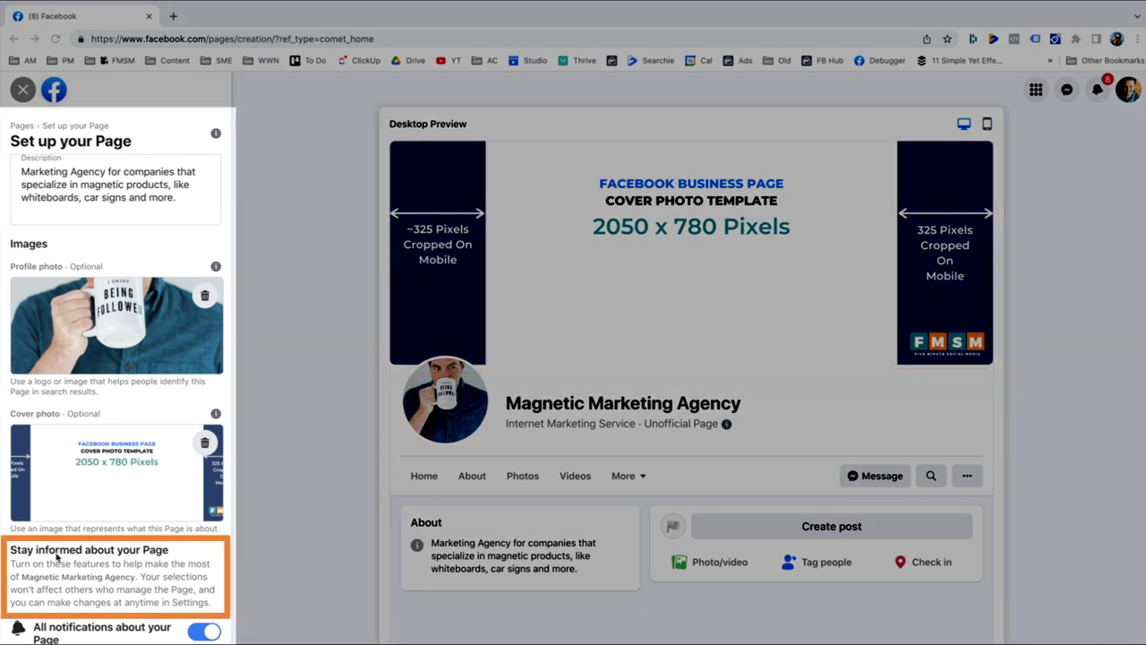
# Switch all notifications about the Page off and back on.
pyautogui.click(203, 633)
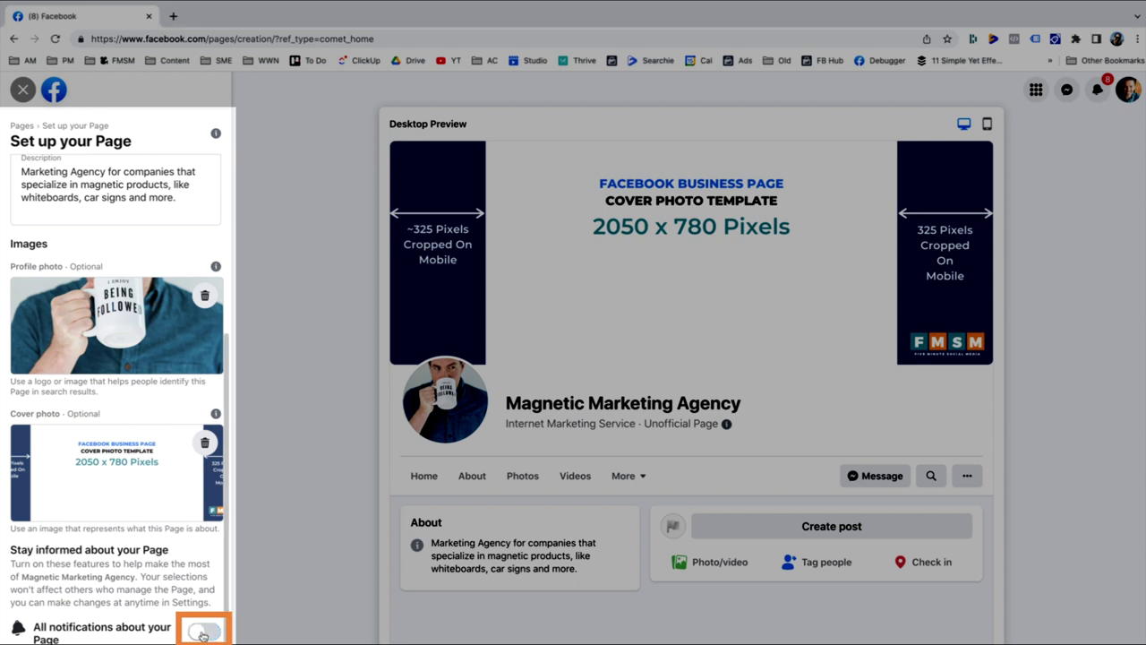
pyautogui.click(203, 633)
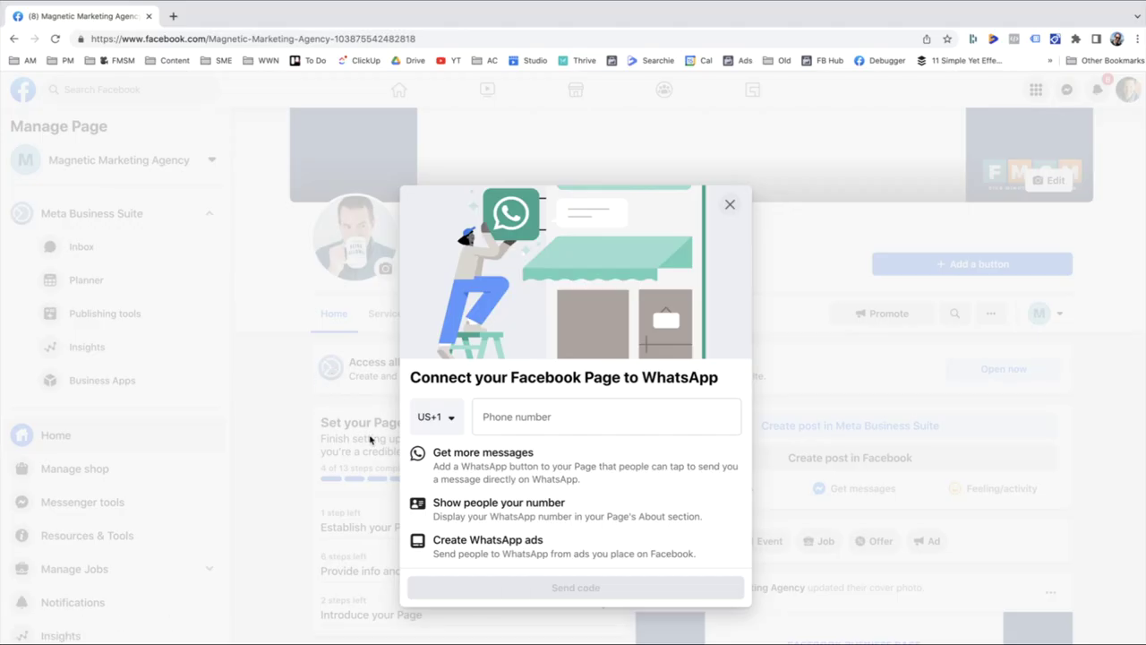
# Leave the WhatsApp connection offer without linking a phone number to the Page.
pyautogui.click(731, 207)
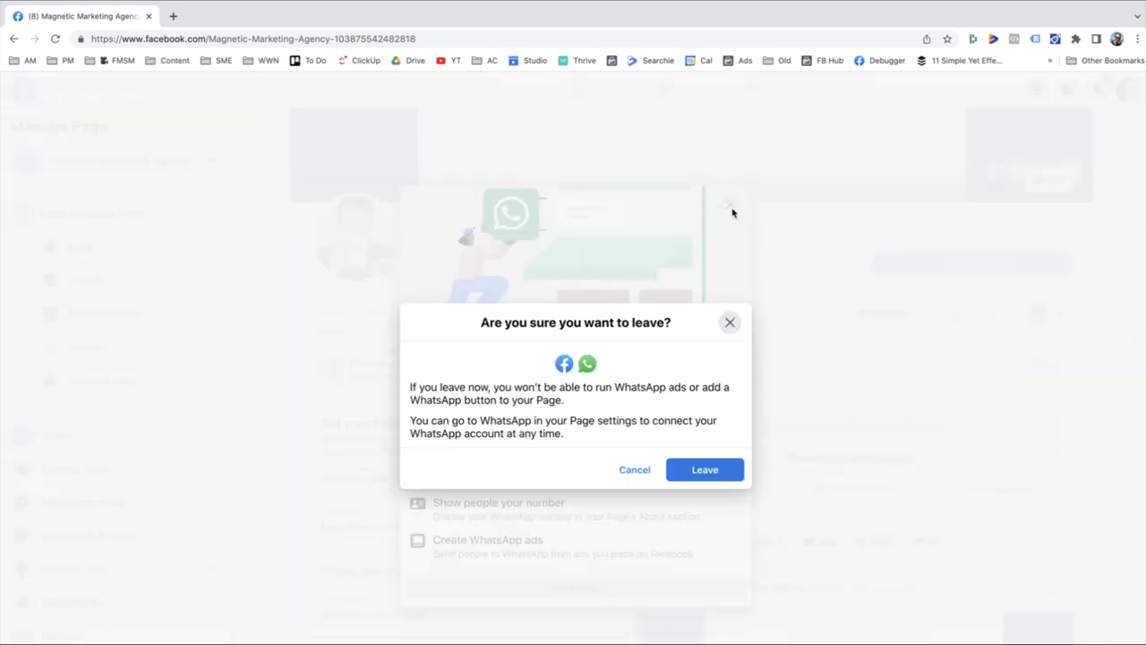
pyautogui.click(697, 467)
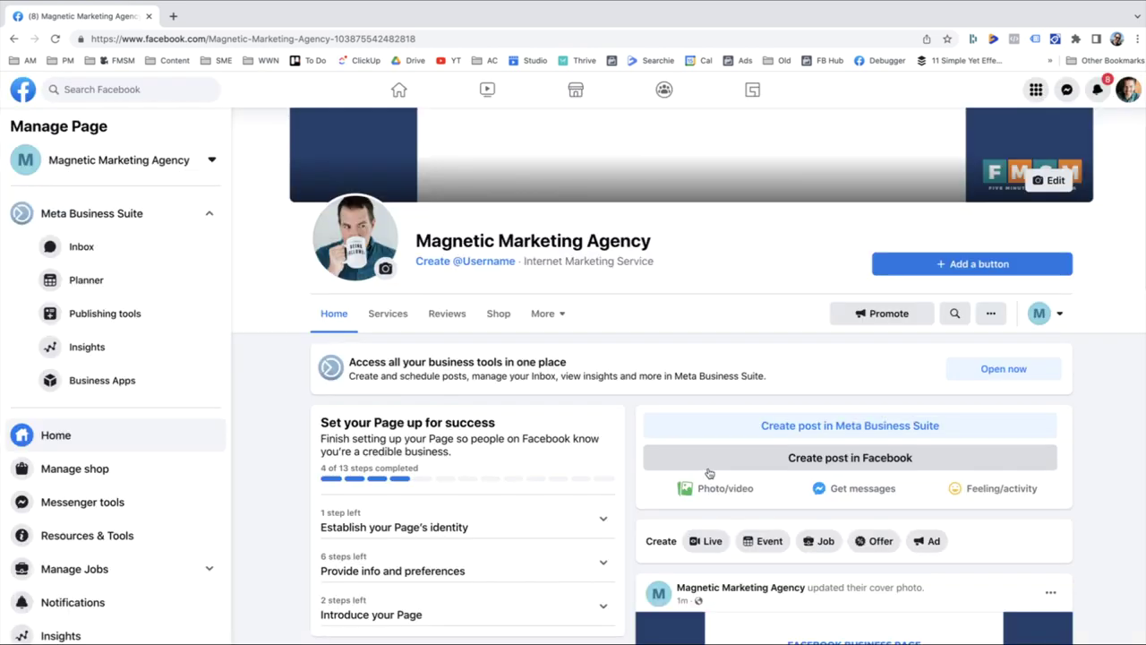
# Open the Page username creation and try the username "magnetic".
pyautogui.scroll(3, 573, 448)
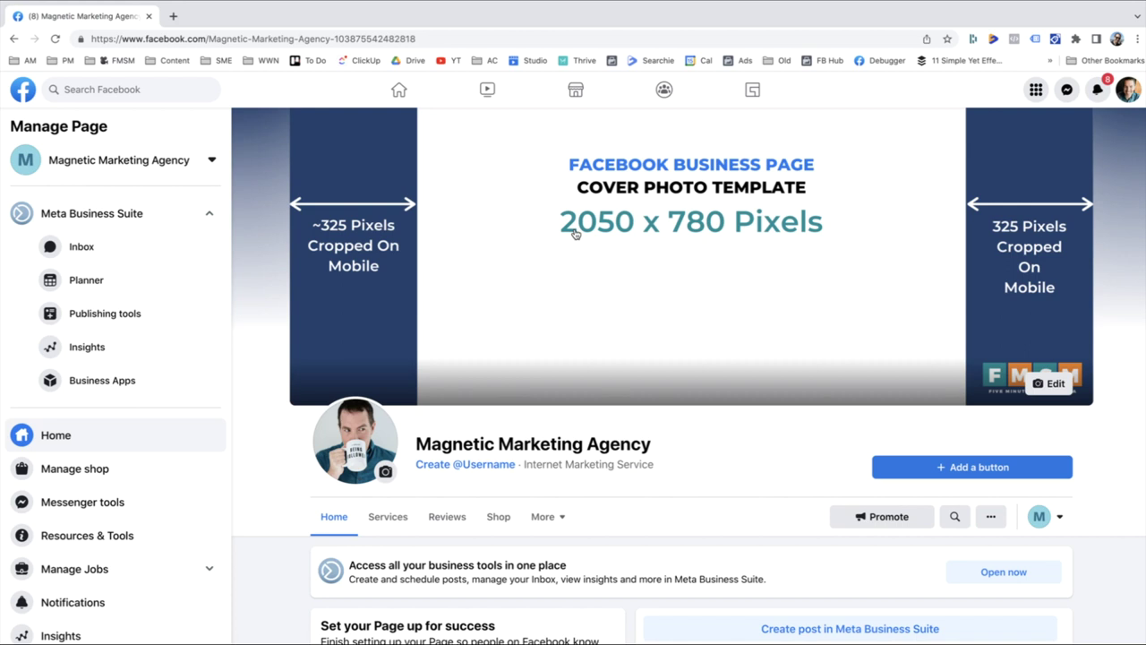
pyautogui.scroll(-2, 567, 248)
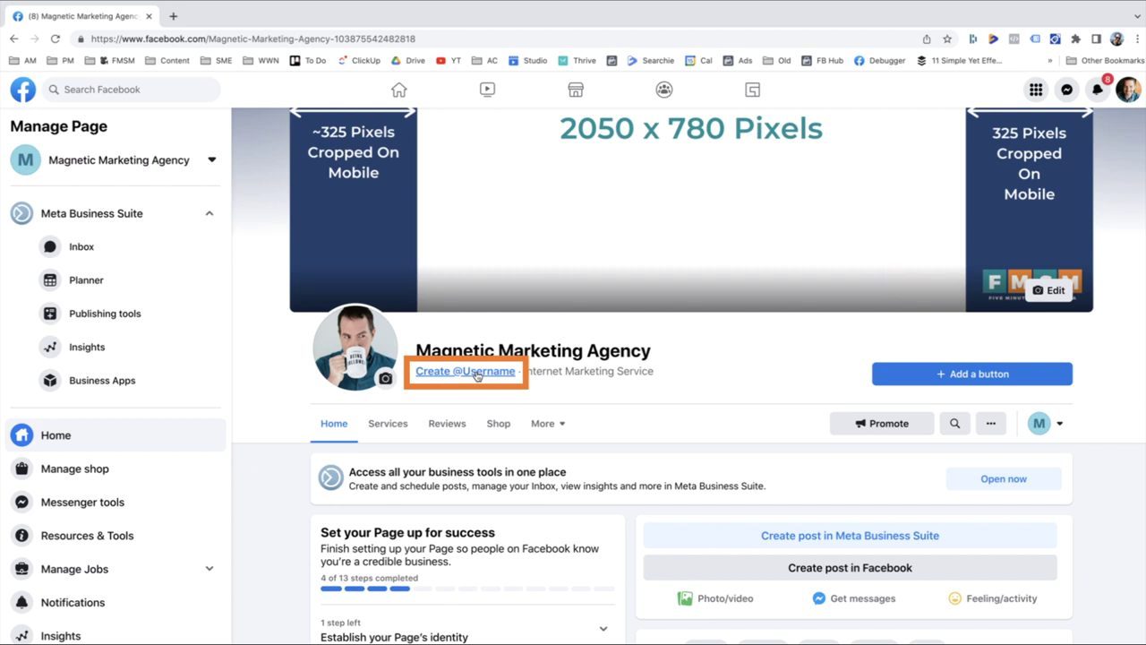
pyautogui.scroll(2, 478, 376)
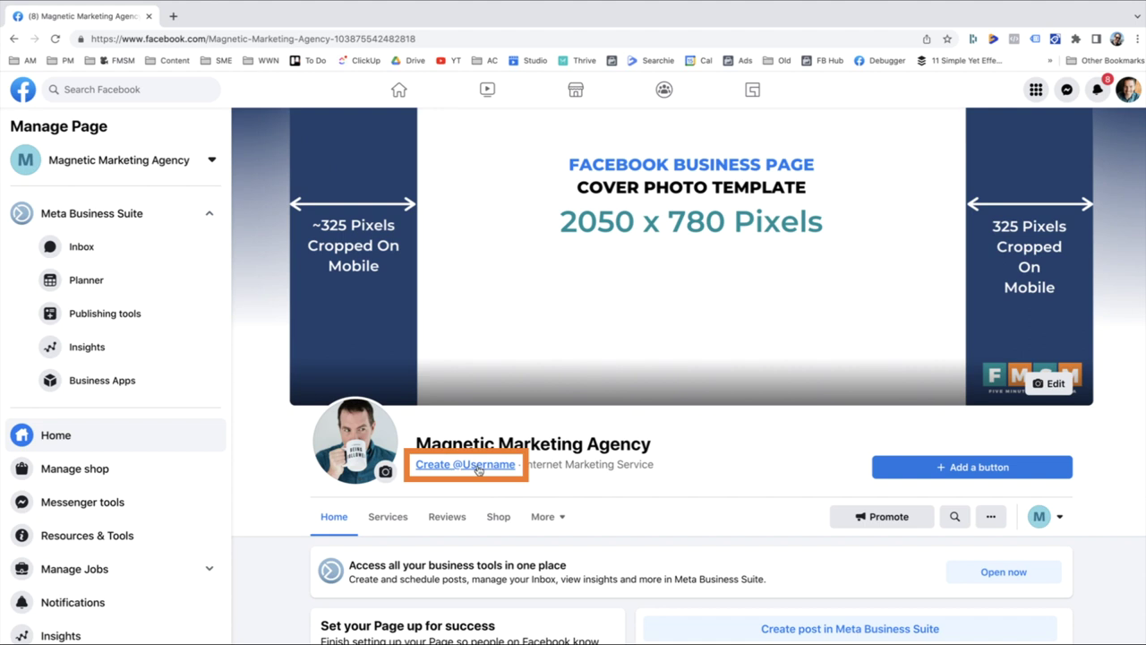
pyautogui.click(478, 469)
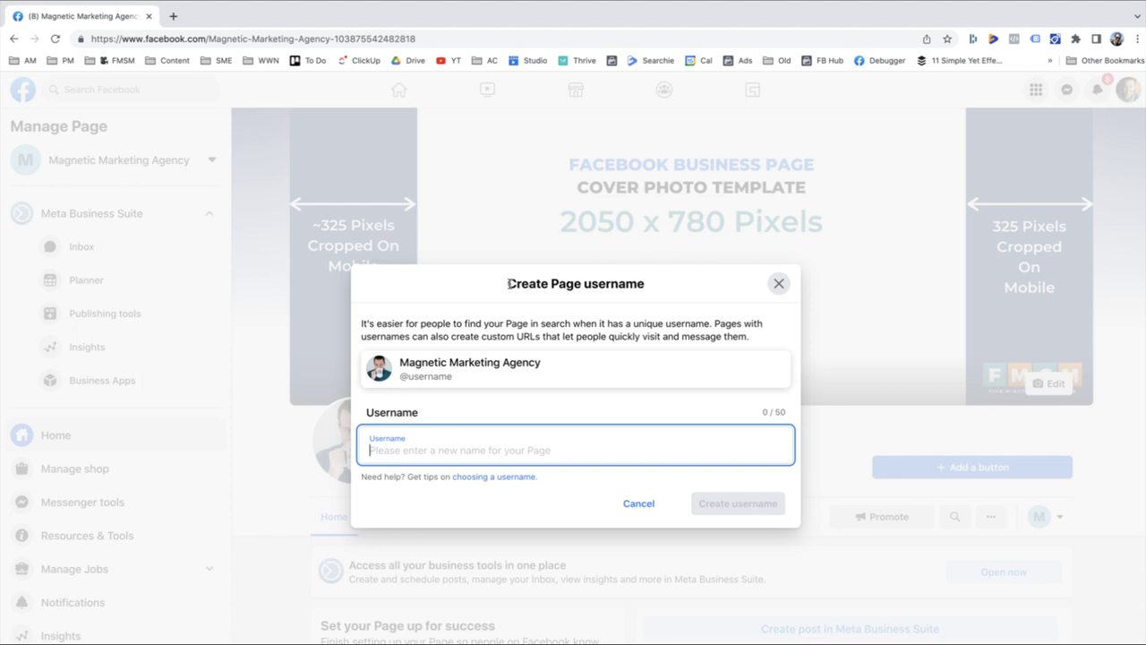
pyautogui.write('magnetic')
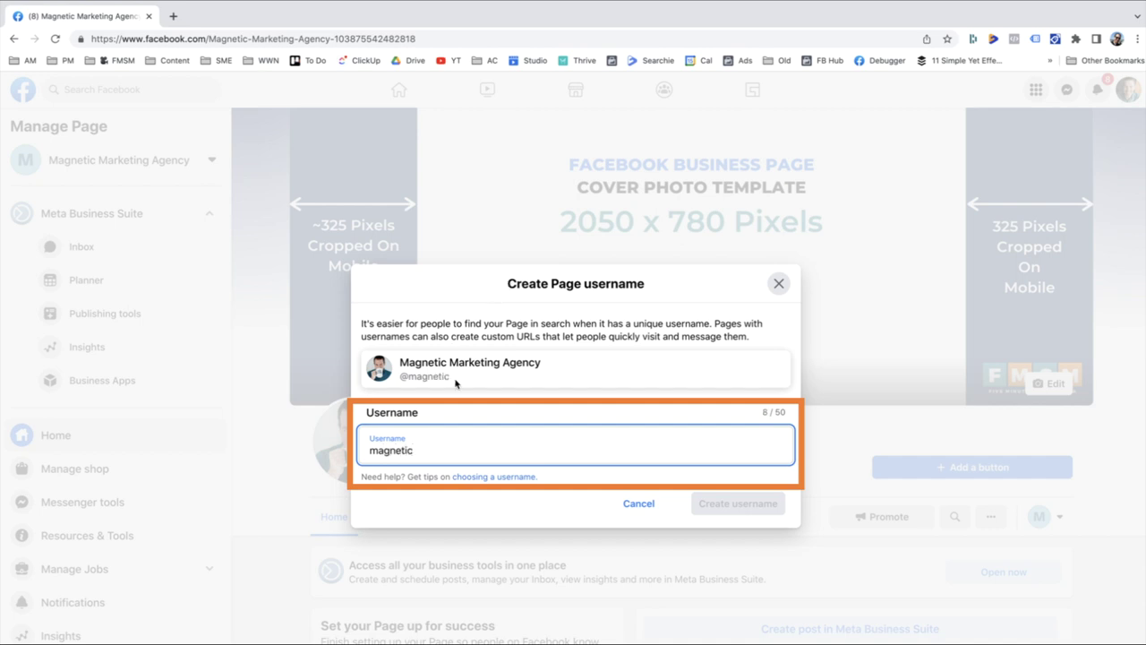
pyautogui.press('Tab')
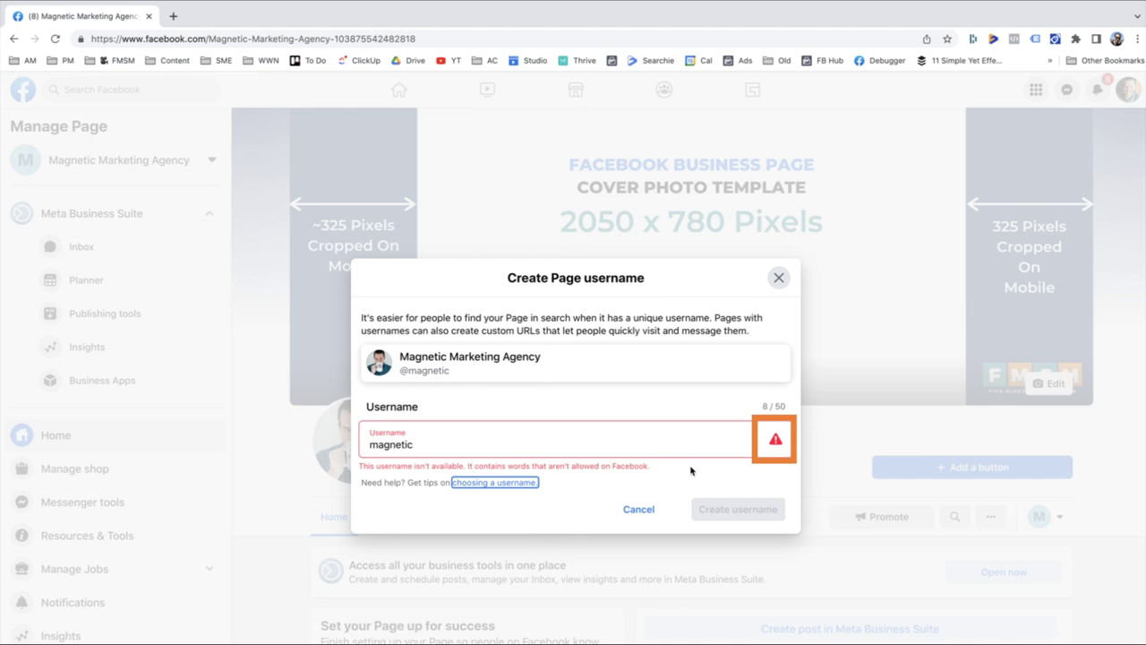
# Replace the entry with "magneticmarketingllc" and create it as the Page username.
pyautogui.moveTo(491, 455); pyautogui.dragTo(358, 458)
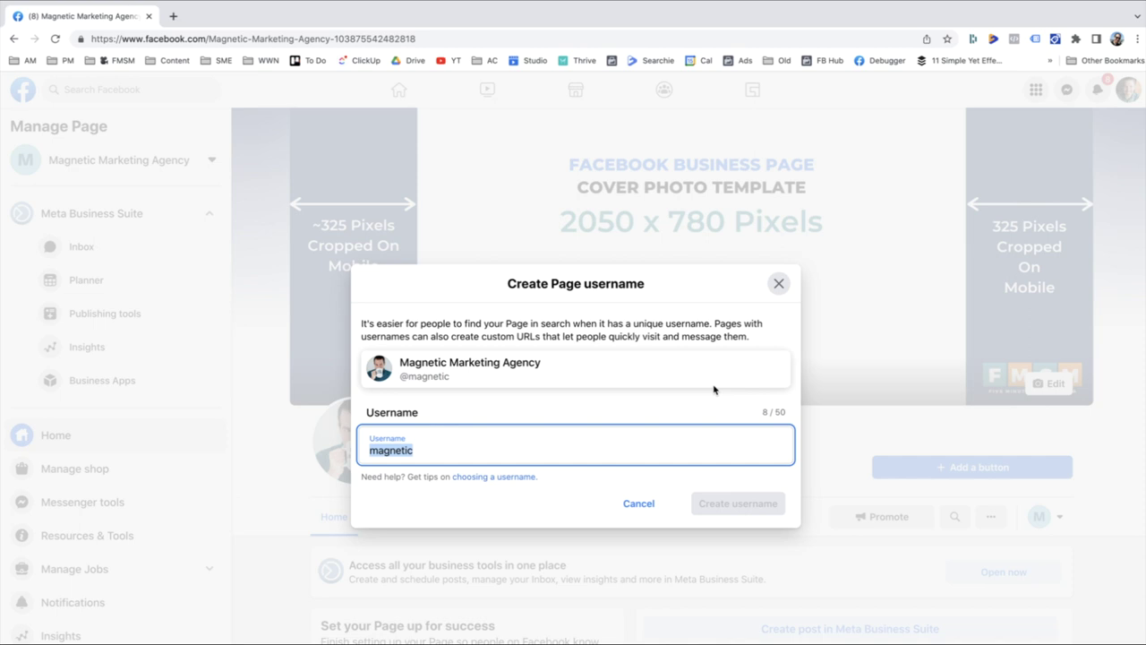
pyautogui.write('magneticmarketingllc')
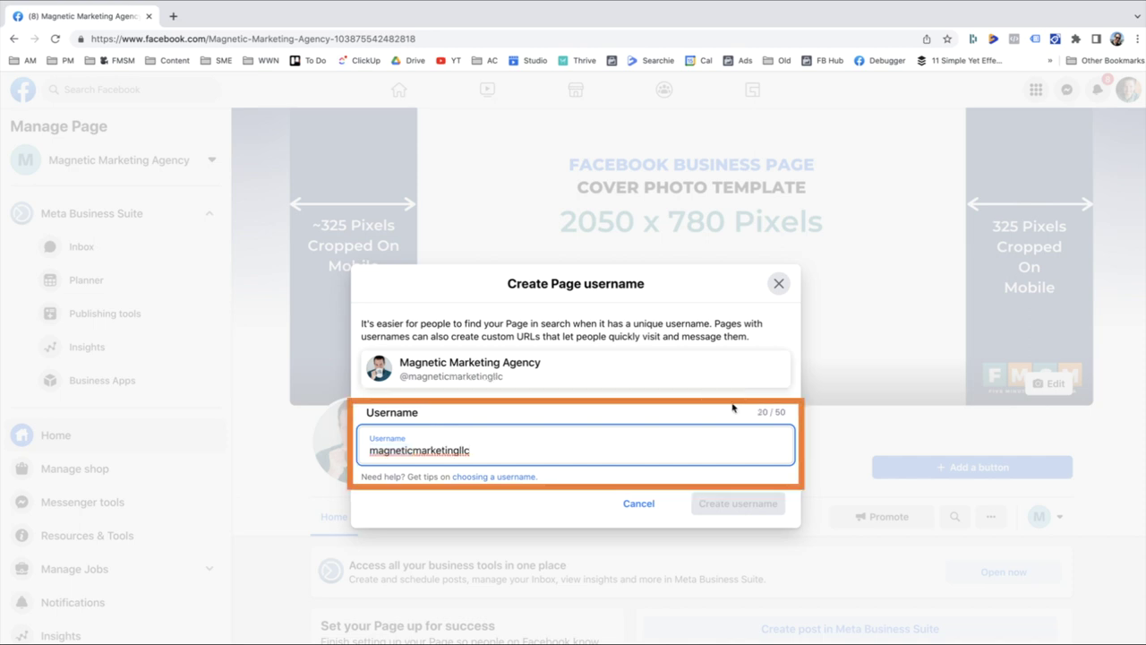
pyautogui.press('Tab')
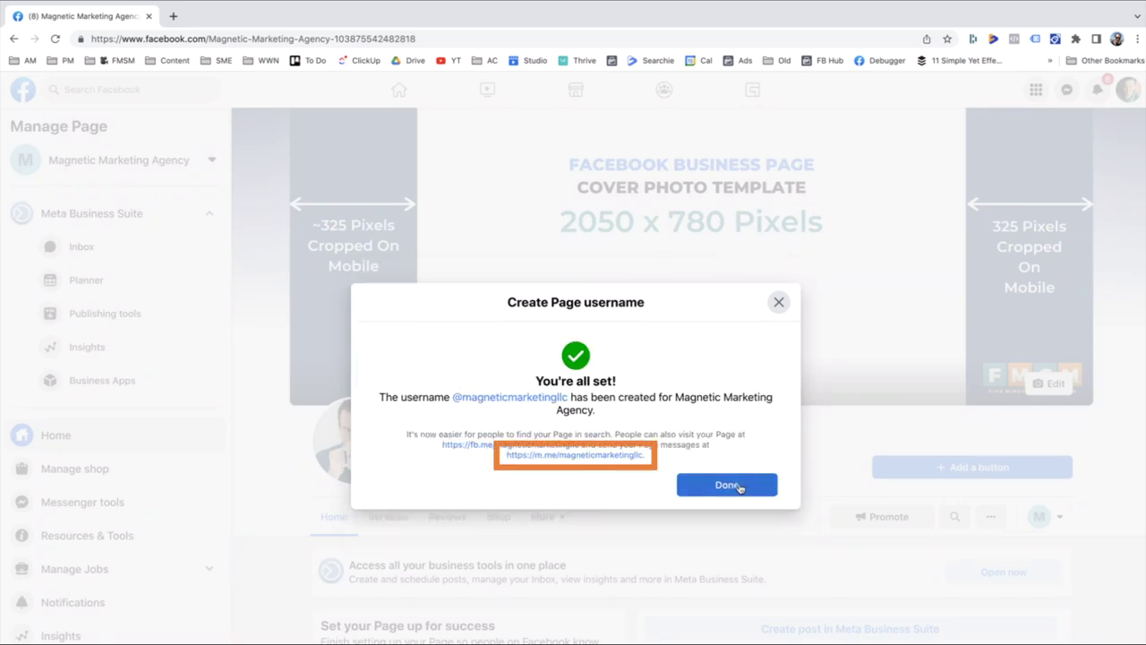
pyautogui.click(691, 482)
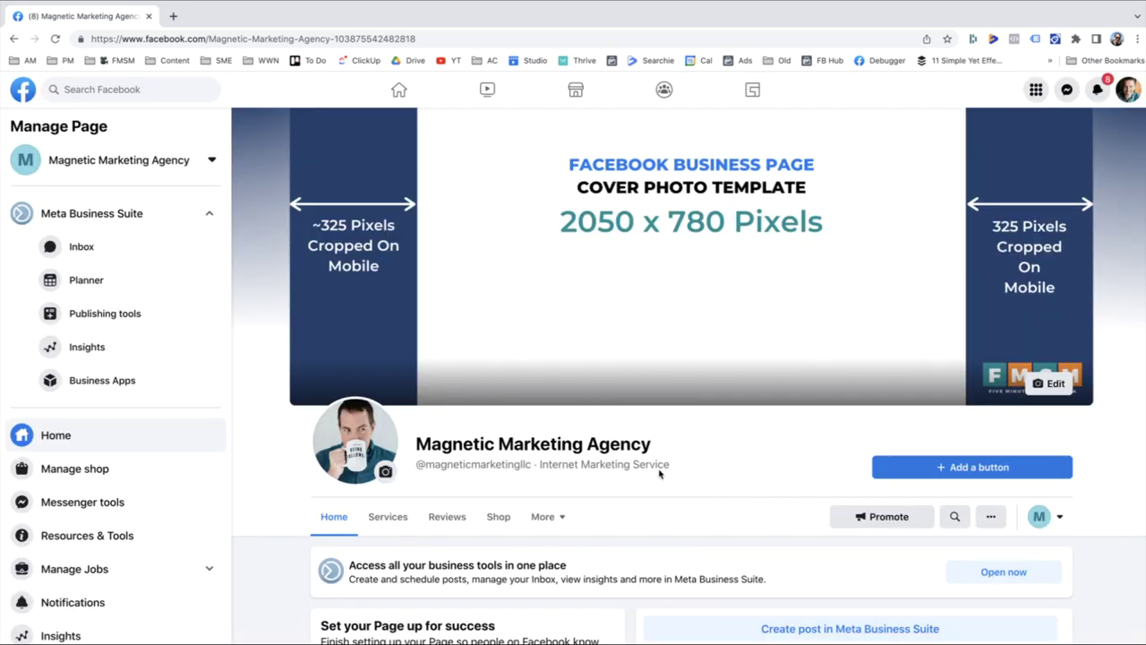
# Expand the Page identity and the info and preferences sections of the setup checklist and review their remaining items.
pyautogui.scroll(-3, 656, 471)
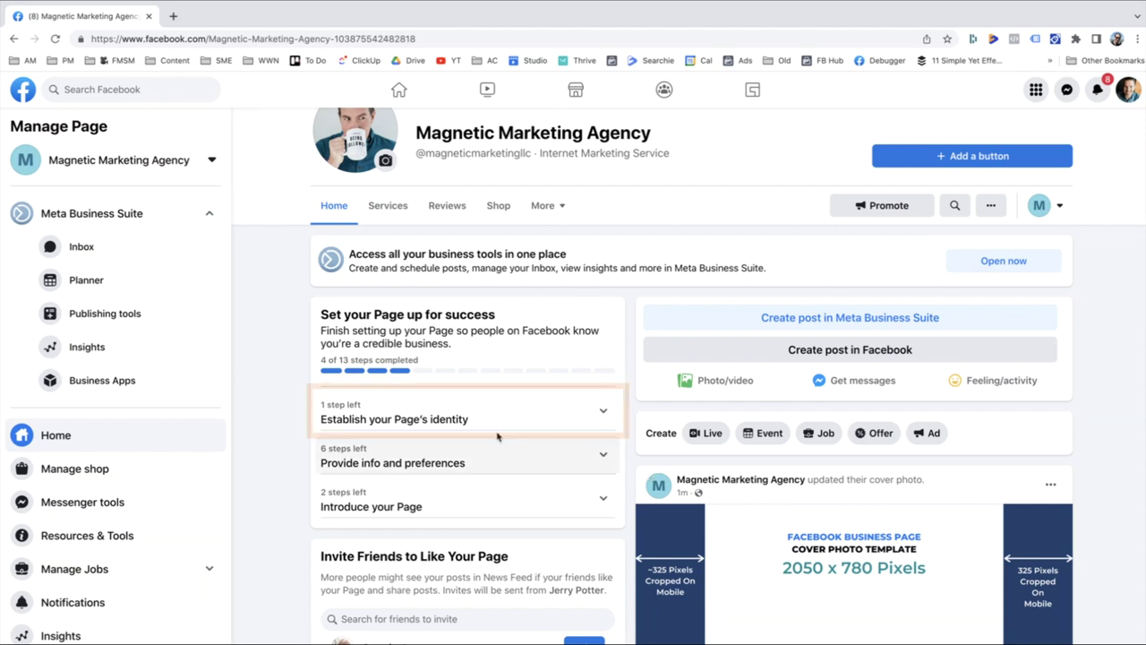
pyautogui.click(523, 415)
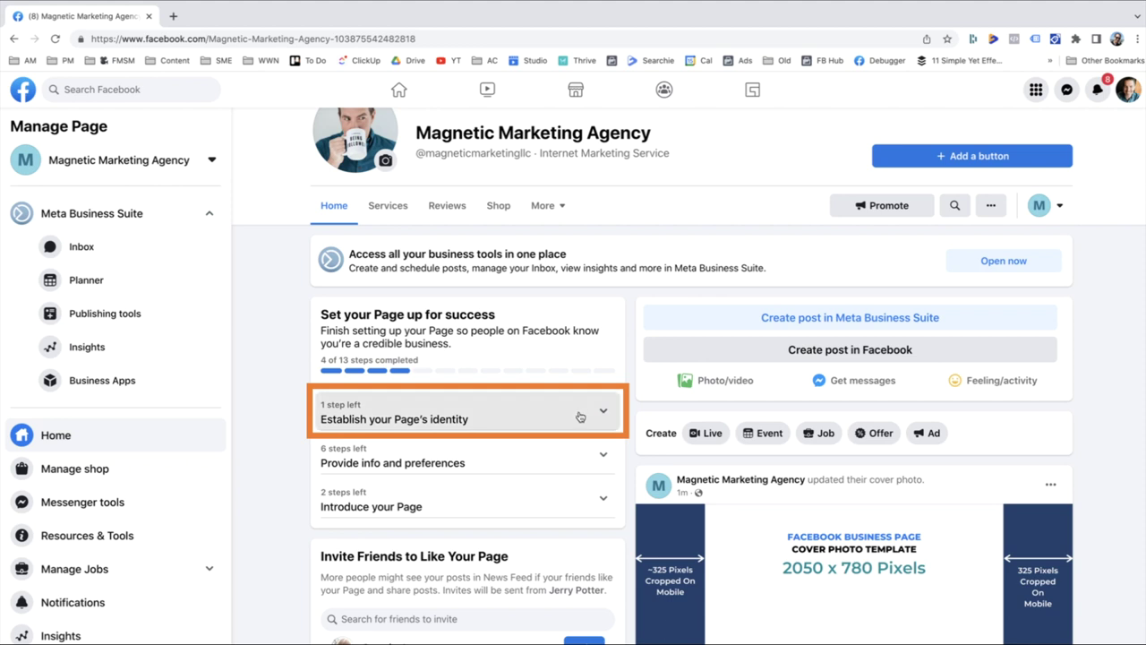
pyautogui.scroll(-2, 517, 466)
pyautogui.click(516, 492)
pyautogui.scroll(-2, 519, 492)
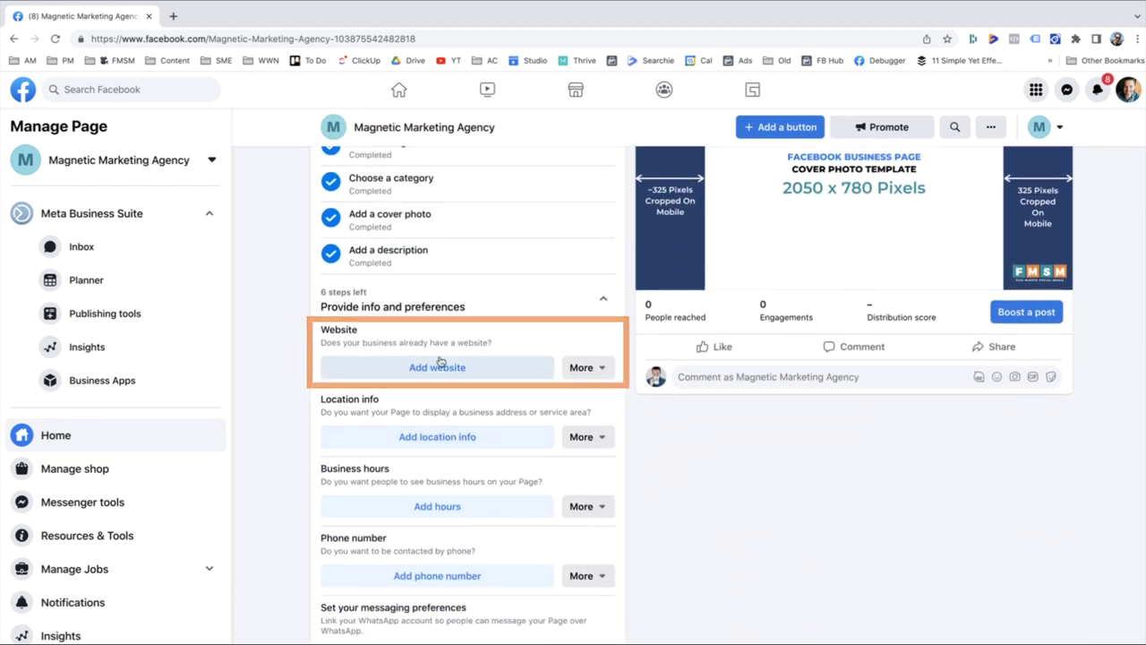
pyautogui.scroll(-1, 440, 358)
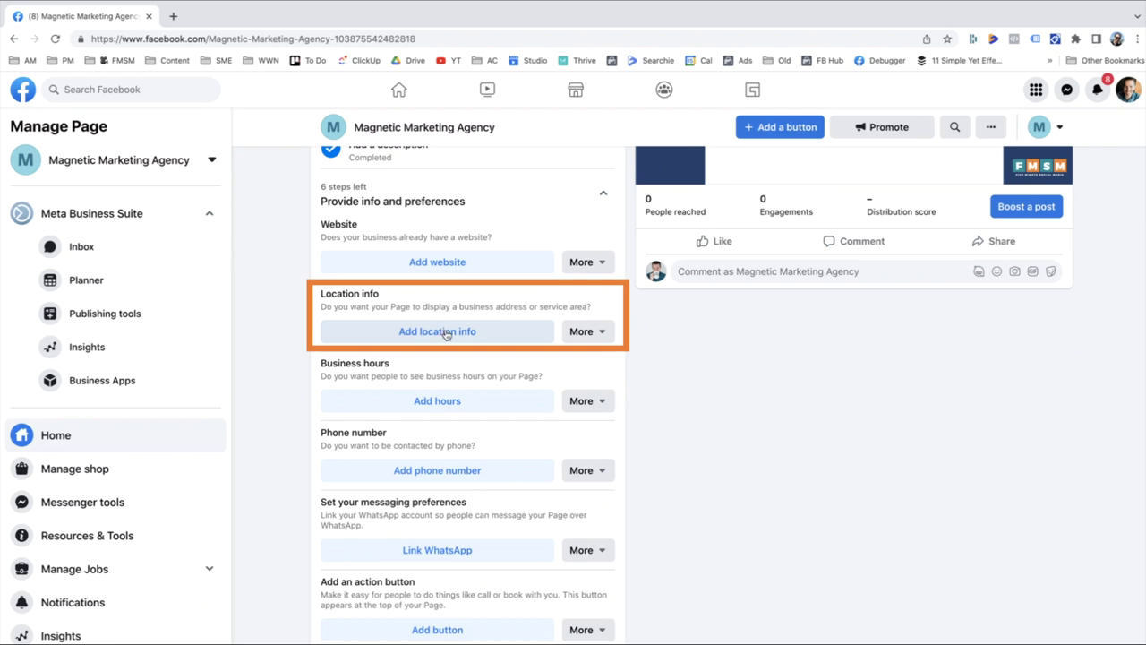
pyautogui.scroll(-1, 445, 349)
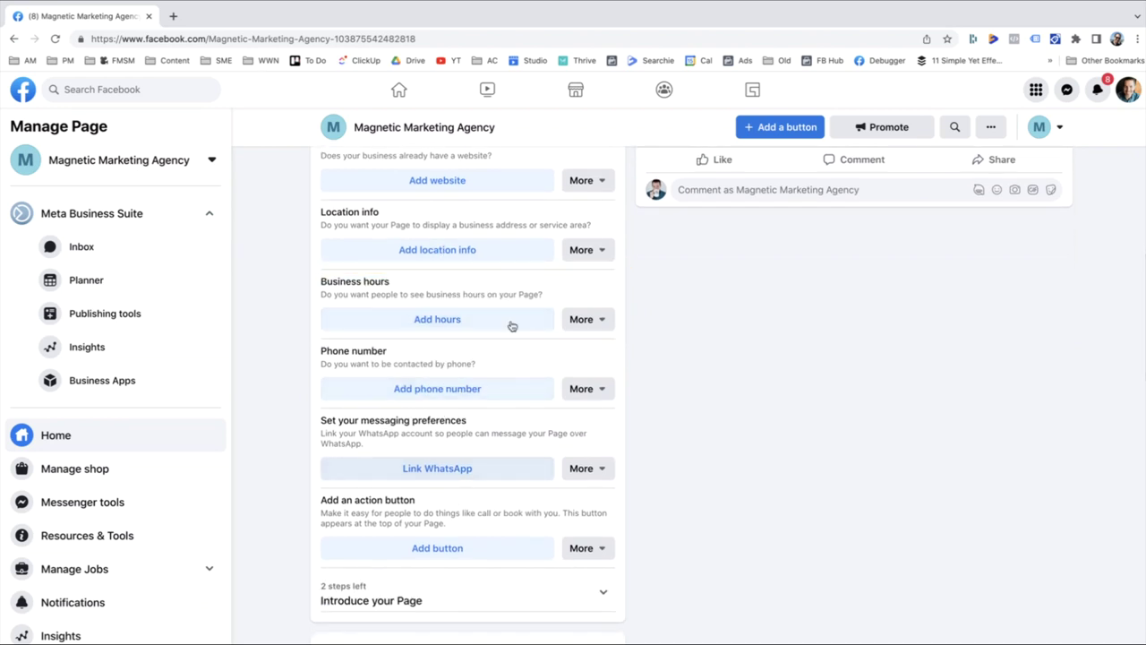